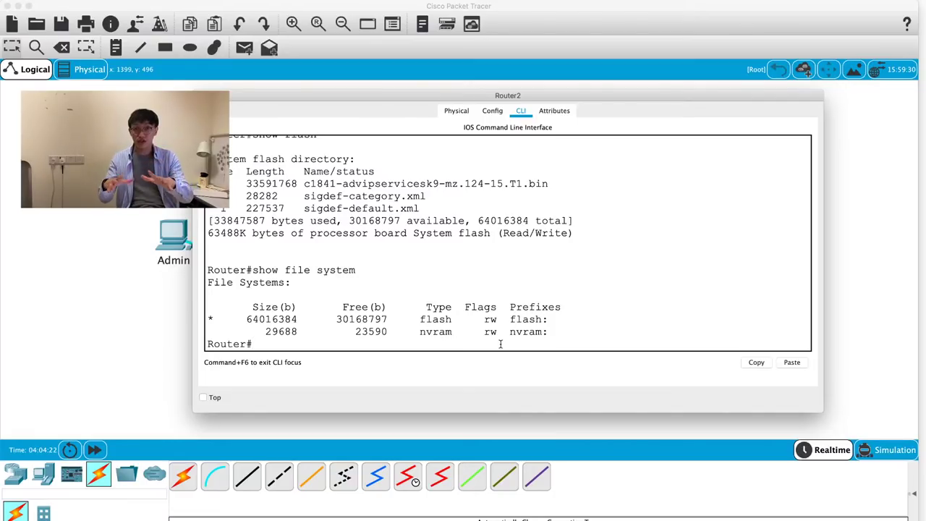
# Step: Examine the sizes and prefixes of the flash and nvram file systems, and run show file system again
pyautogui.moveTo(509, 319); pyautogui.dragTo(549, 319)
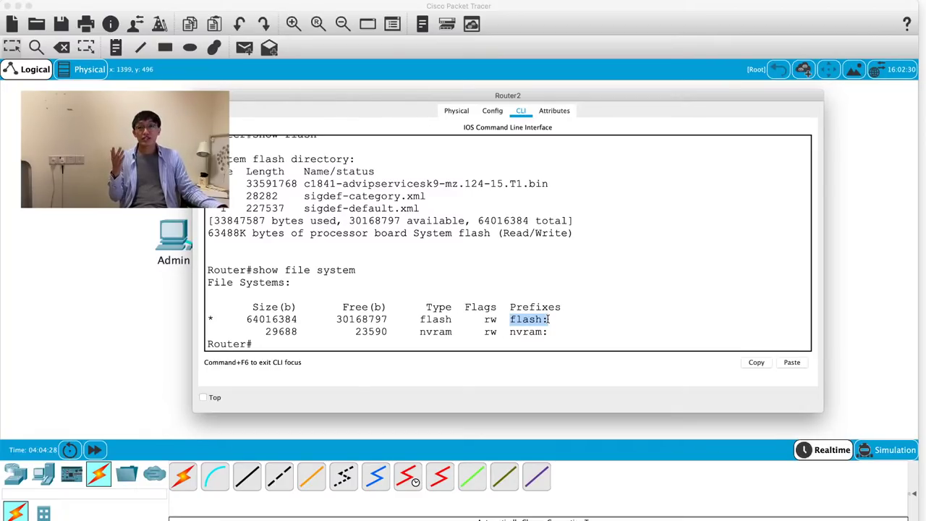
pyautogui.moveTo(510, 331); pyautogui.dragTo(548, 332)
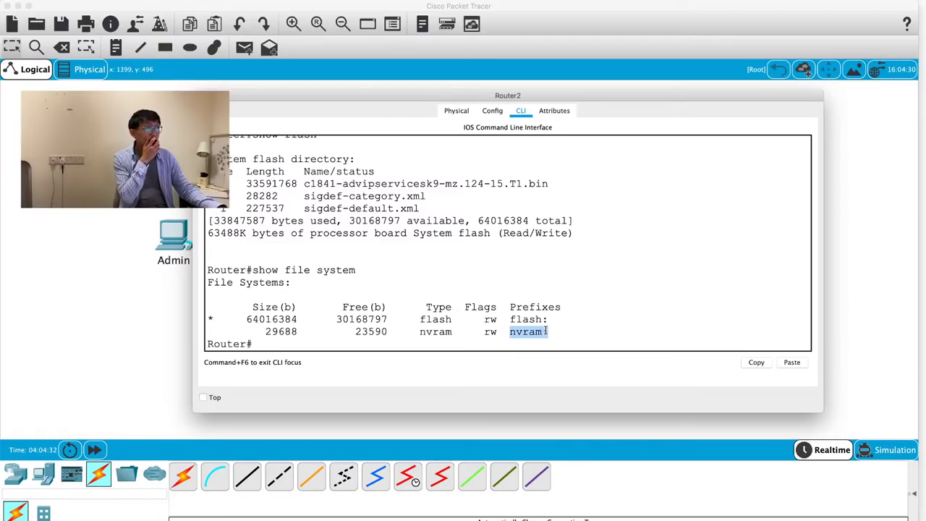
pyautogui.scroll(-1, 546, 329)
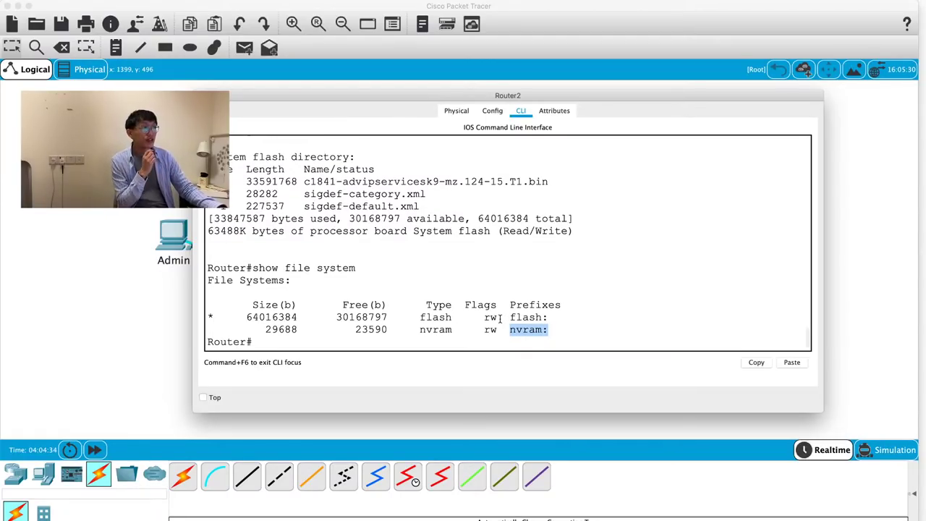
pyautogui.click(518, 318)
pyautogui.moveTo(241, 317); pyautogui.dragTo(304, 329)
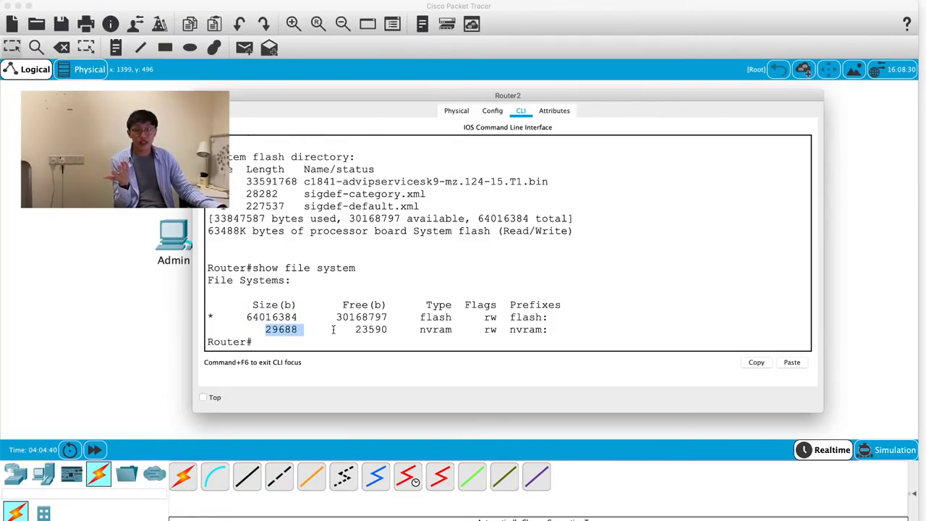
pyautogui.click(496, 327)
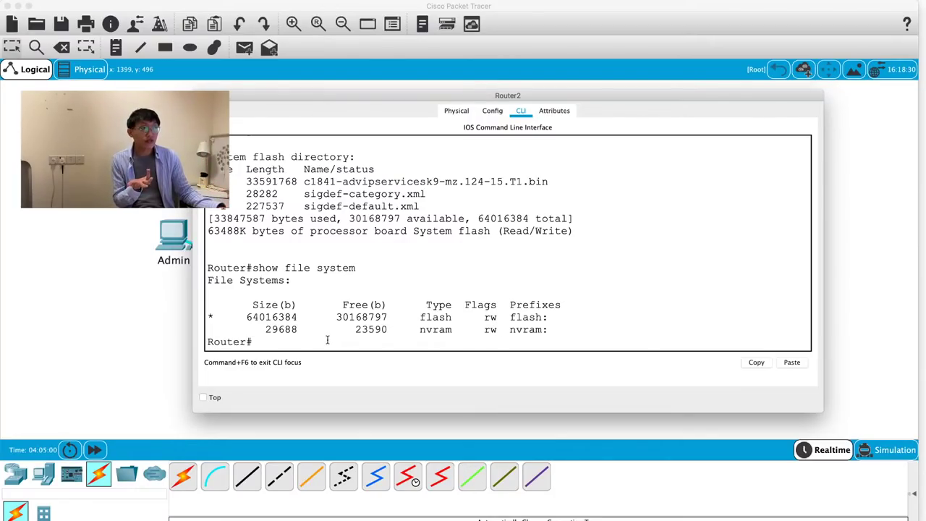
pyautogui.press('Up')
pyautogui.press('Return')
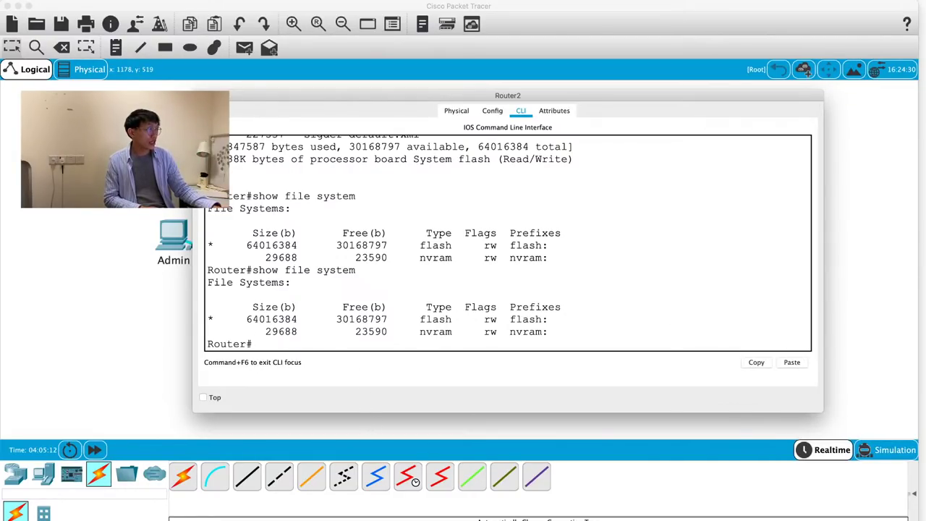
# Step: Bring up the Router Cheat Sheet PDF, and return to Router2's command line
pyautogui.press('super+Tab')
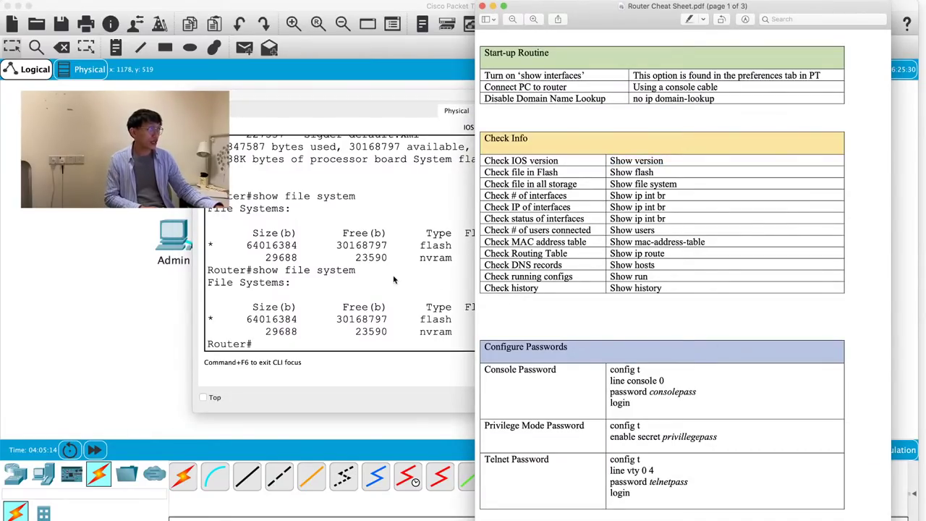
pyautogui.click(367, 311)
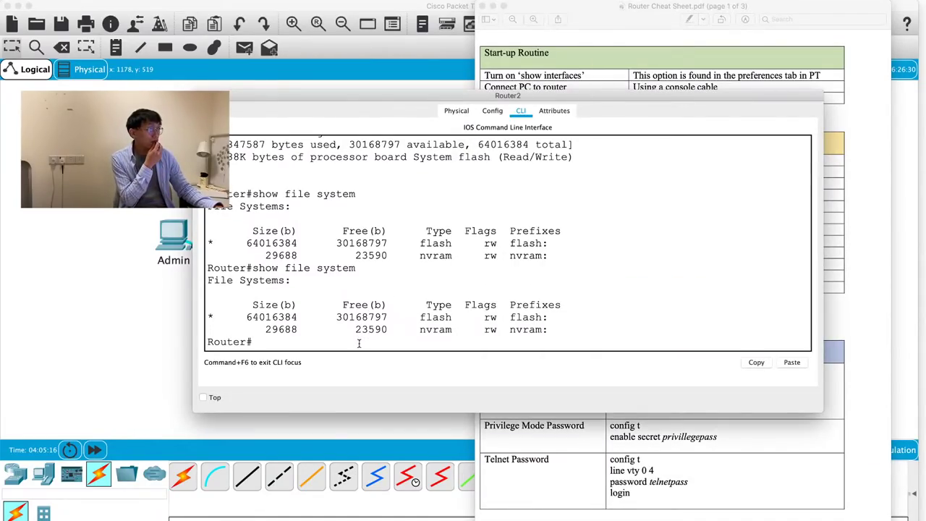
pyautogui.click(638, 308)
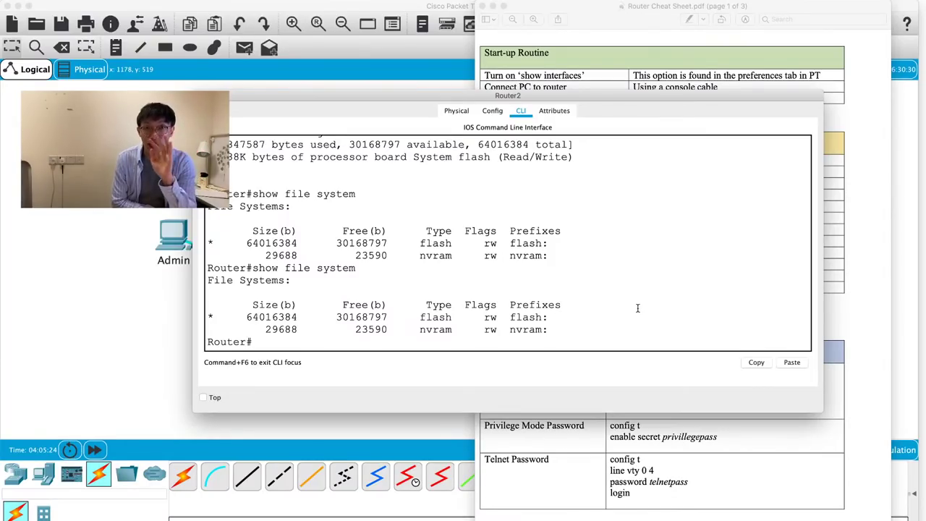
pyautogui.click(459, 342)
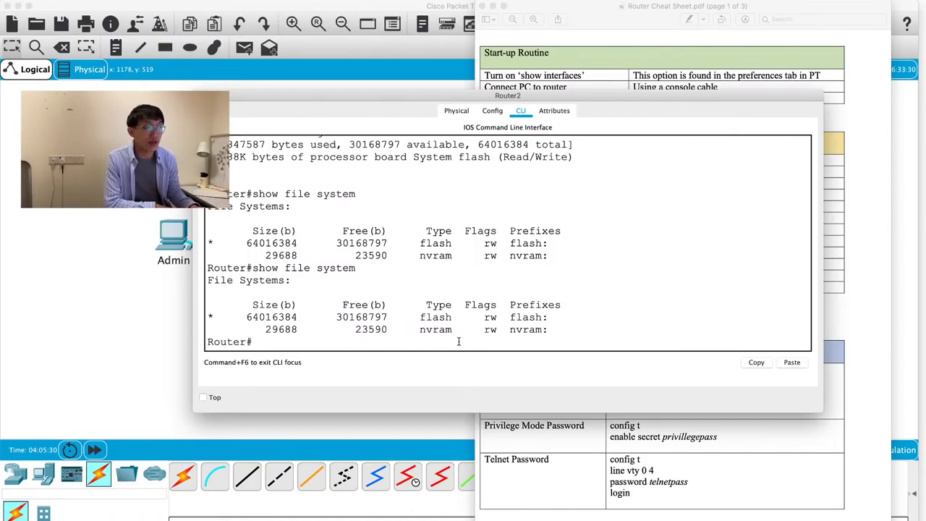
# Step: List the available show command options with show ? through to the end
pyautogui.write('show')
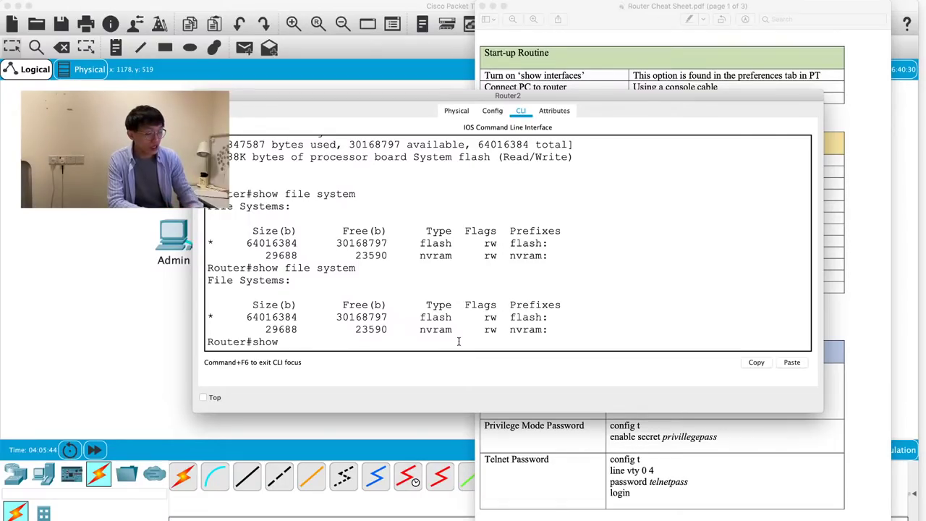
pyautogui.write('?')
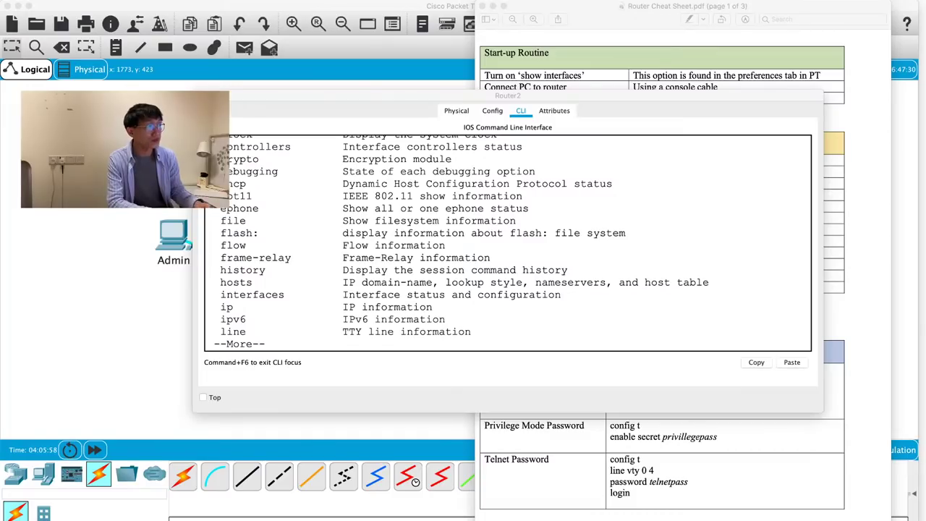
pyautogui.click(683, 219)
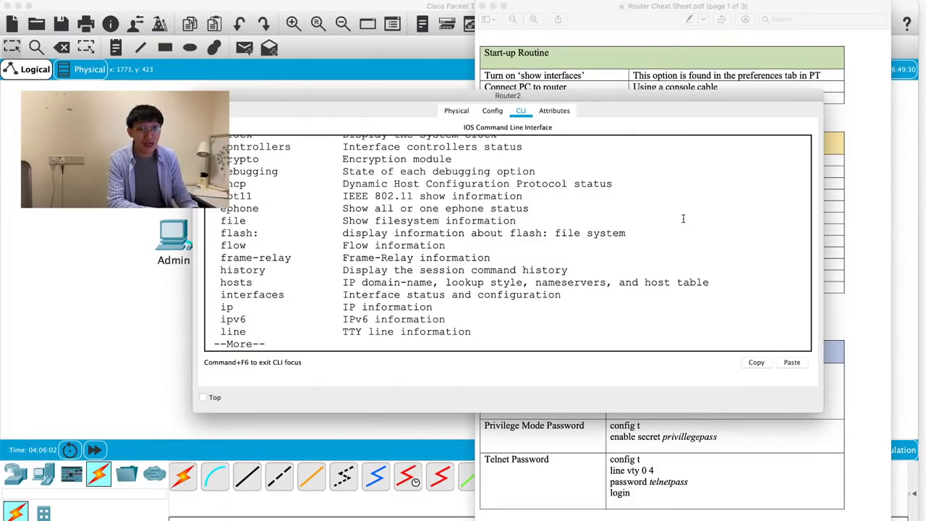
pyautogui.press('space')
pyautogui.press('space')
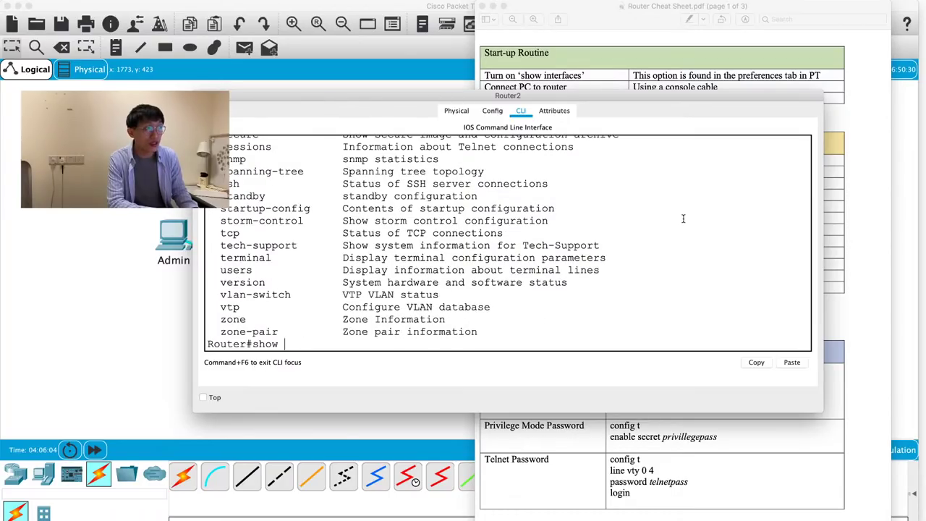
# Step: Discard the unfinished show command, exit the router session, and re-enter privileged mode with en
pyautogui.press('BackSpace')
pyautogui.press('BackSpace')
pyautogui.press('BackSpace')
pyautogui.press('BackSpace')
pyautogui.write('exit')
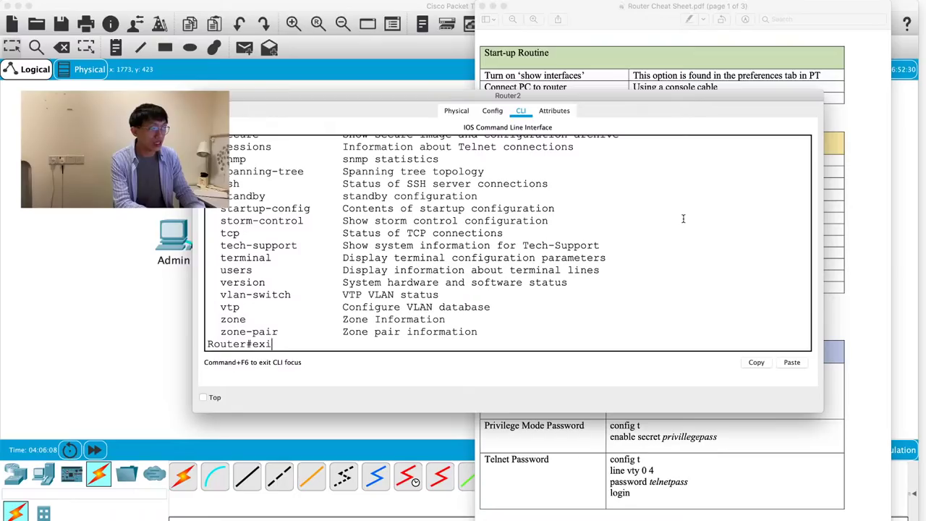
pyautogui.press('Return')
pyautogui.press('Return')
pyautogui.press('Return')
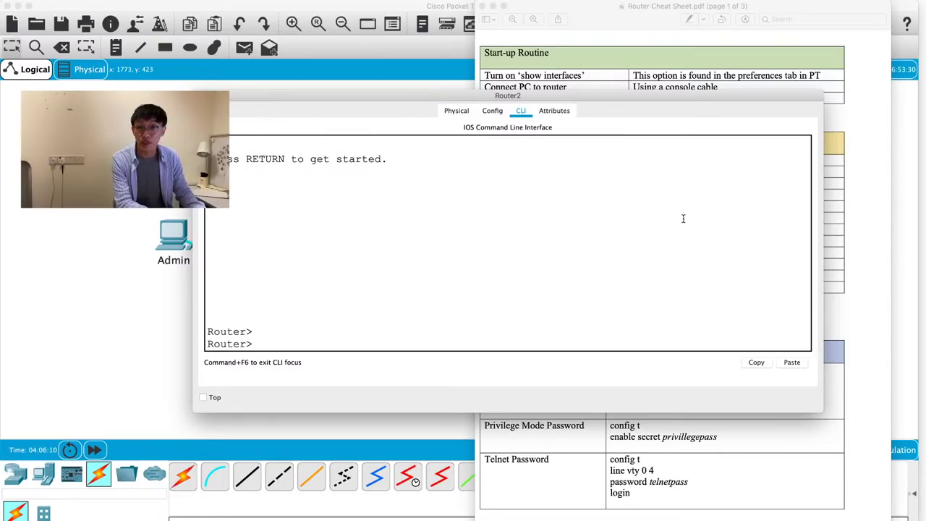
pyautogui.write('en')
pyautogui.press('Return')
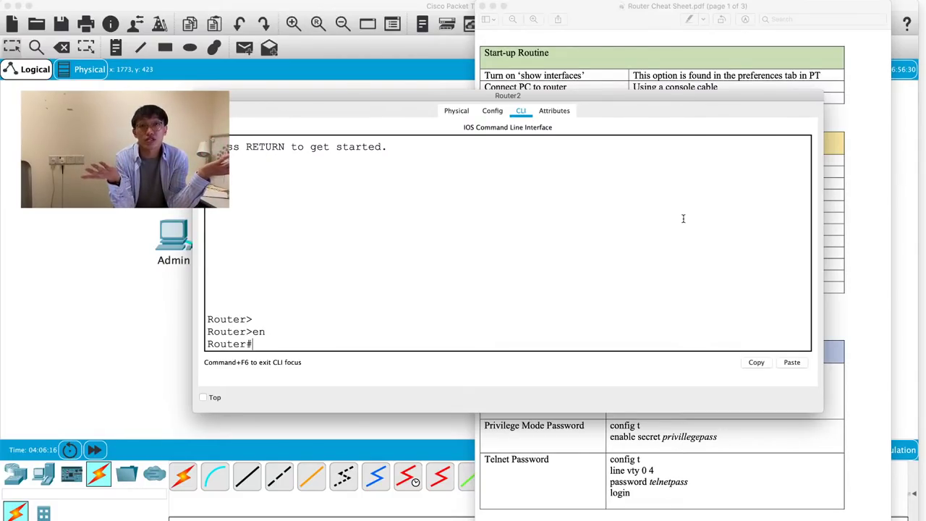
# Step: List all privileged-mode commands with ? and locate the show command in the full listing
pyautogui.write('?')
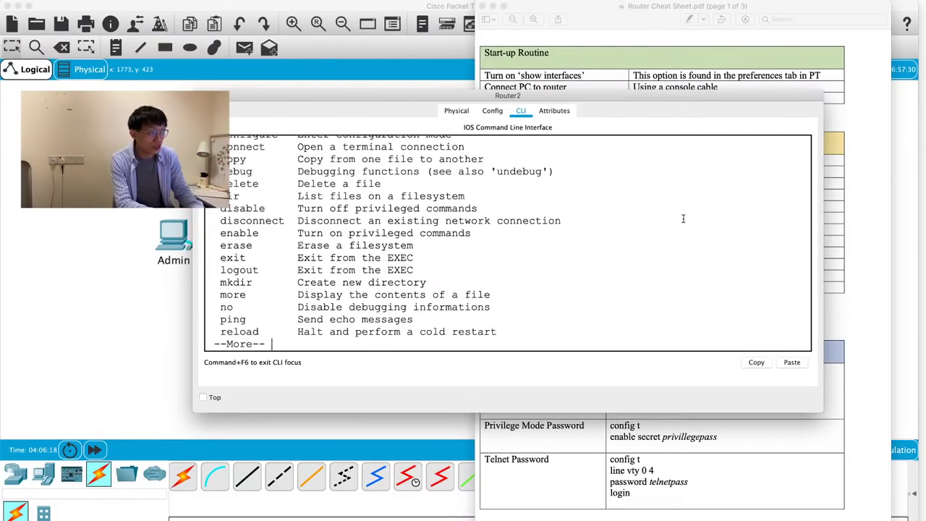
pyautogui.moveTo(221, 147); pyautogui.dragTo(313, 297)
pyautogui.press('space')
pyautogui.doubleClick(242, 245)
pyautogui.click(291, 344)
# Step: Open the help for show with show ? and examine the clock option and its description
pyautogui.write('show')
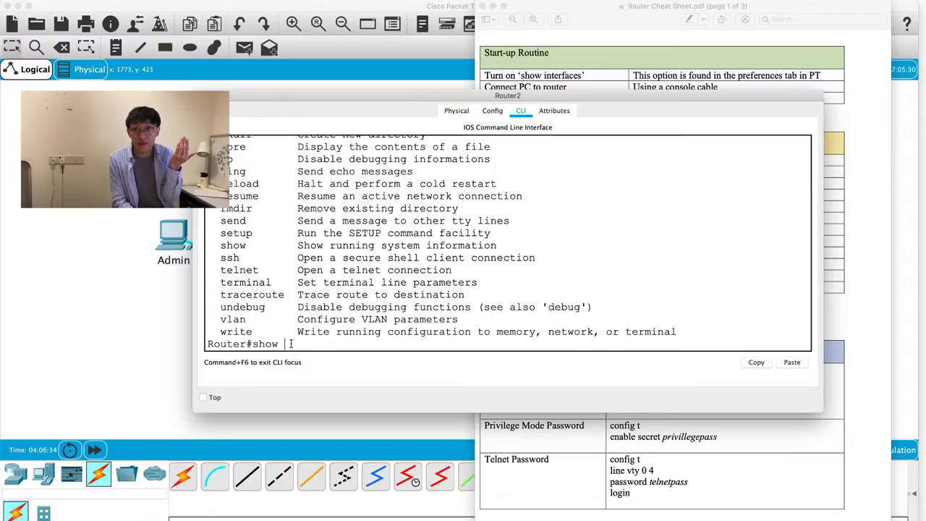
pyautogui.write('?')
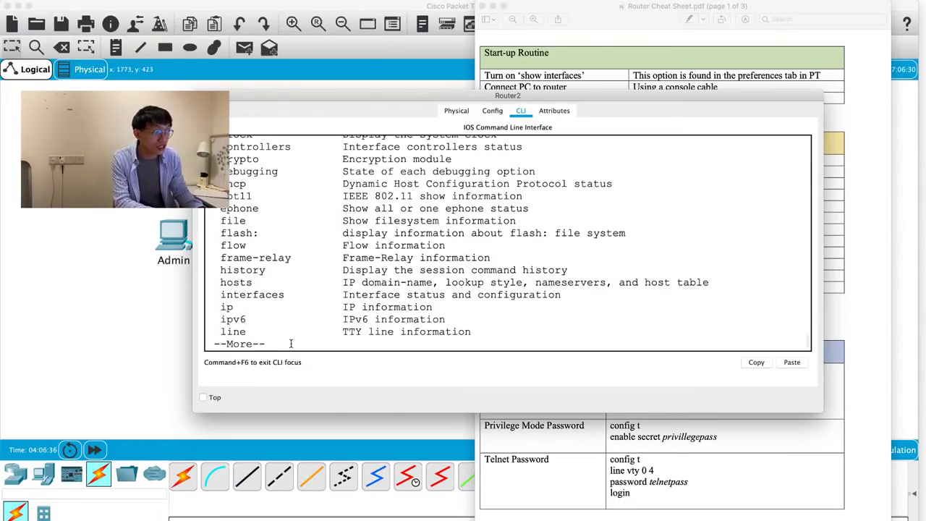
pyautogui.scroll(5, 310, 254)
pyautogui.scroll(-2, 310, 253)
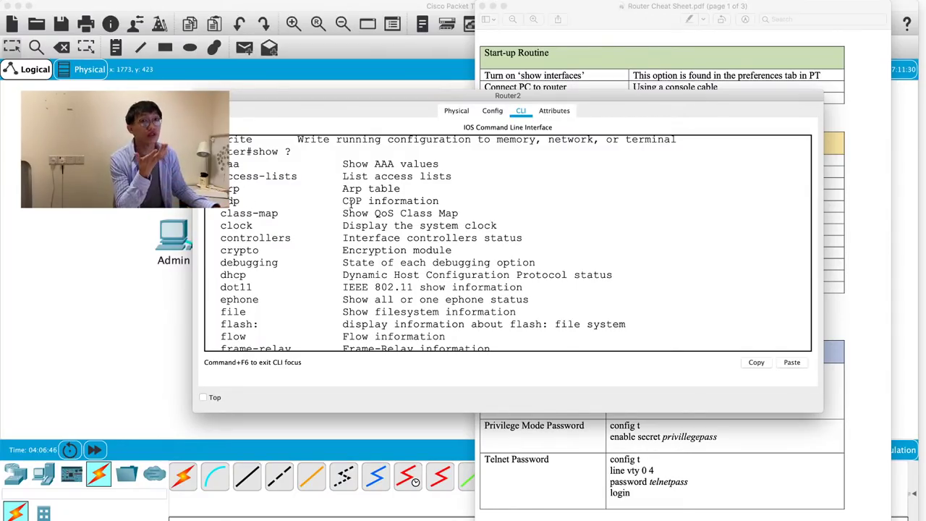
pyautogui.scroll(-1, 350, 202)
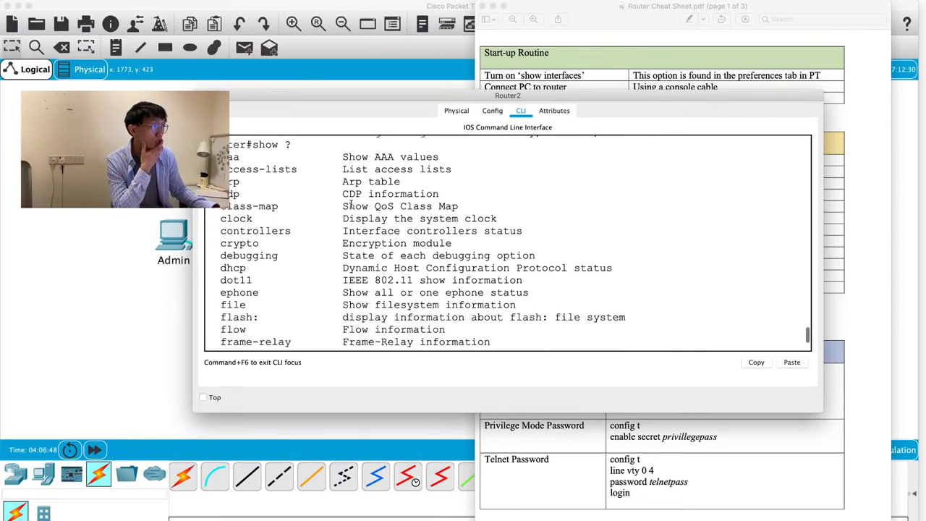
pyautogui.moveTo(344, 218); pyautogui.dragTo(495, 218)
pyautogui.doubleClick(246, 220)
pyautogui.click(350, 220)
pyautogui.moveTo(350, 220); pyautogui.dragTo(518, 217)
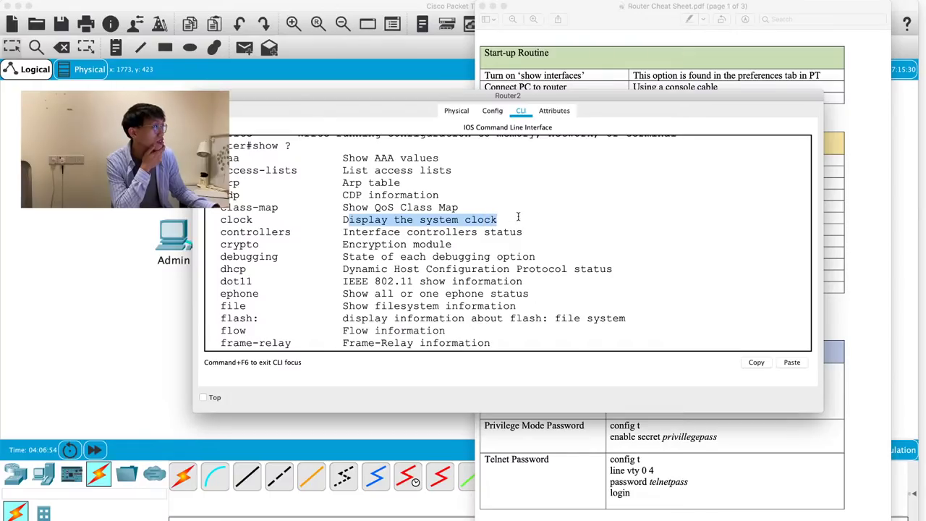
pyautogui.click(518, 218)
pyautogui.scroll(-2, 373, 255)
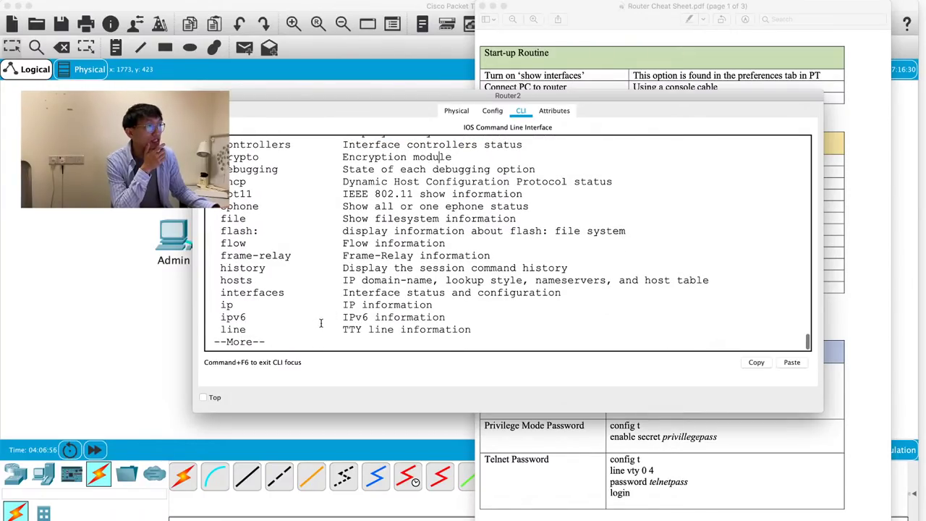
# Step: Page past the remaining help and run show clock to display the router's system time
pyautogui.press('space')
pyautogui.press('space')
pyautogui.write('clocl')
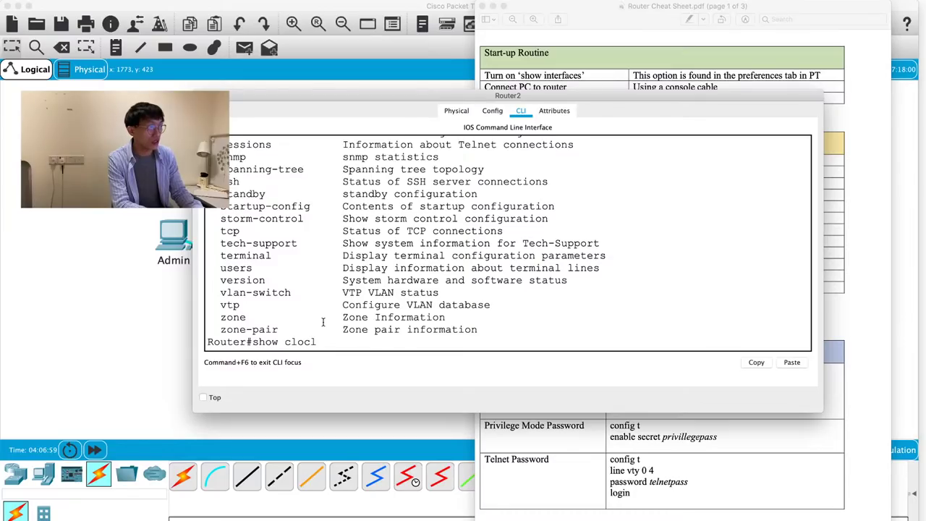
pyautogui.press('Return')
pyautogui.press('Up')
pyautogui.press('BackSpace')
pyautogui.write('k')
pyautogui.press('Return')
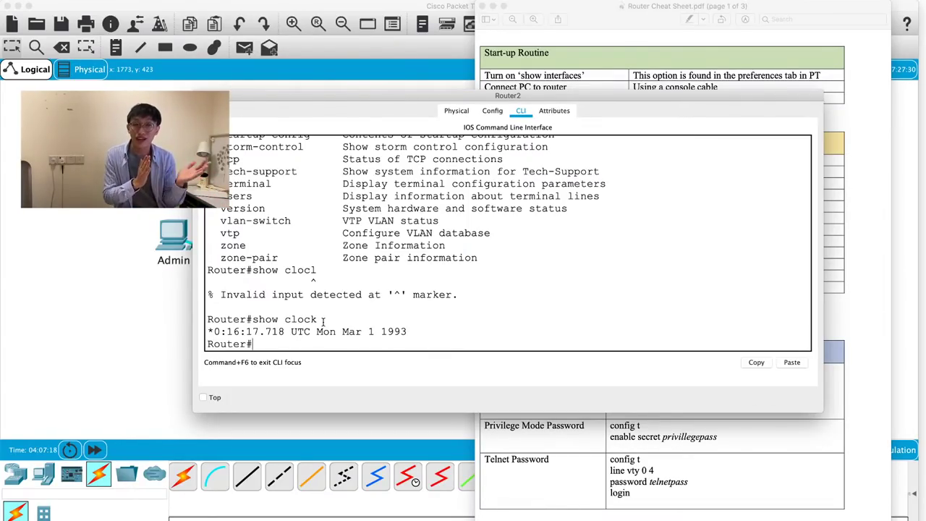
# Step: Reopen the show ? help, look at its next page, and quit the listing
pyautogui.write('show ?')
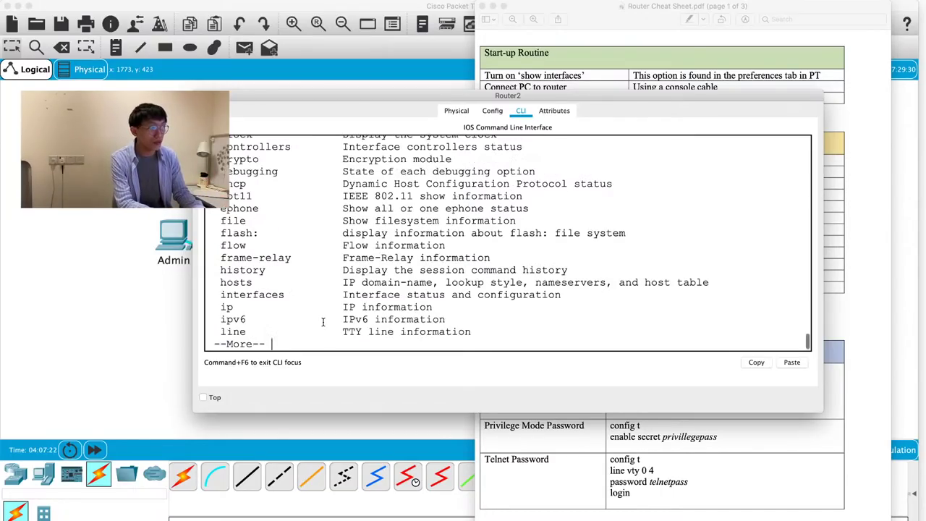
pyautogui.press('space')
pyautogui.write('qw')
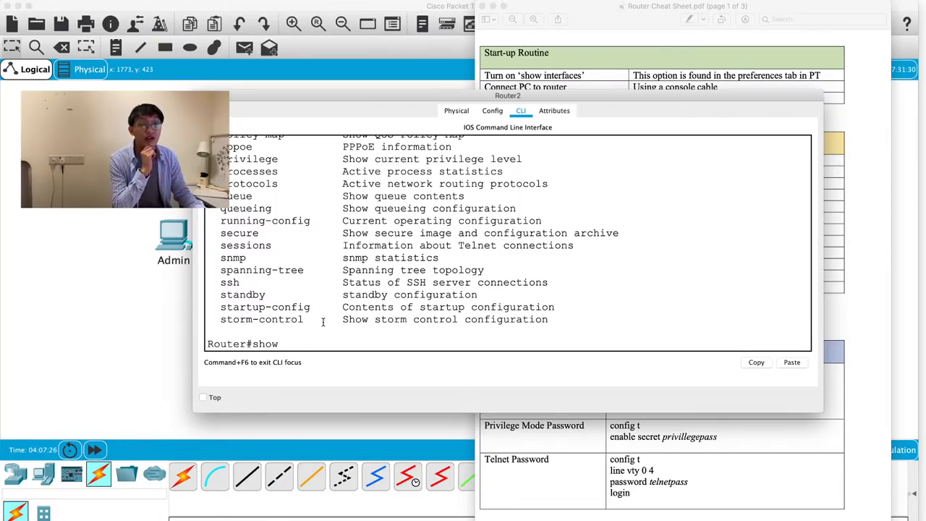
# Step: List the options of show ip with ? and locate the interface entry
pyautogui.write(' i')
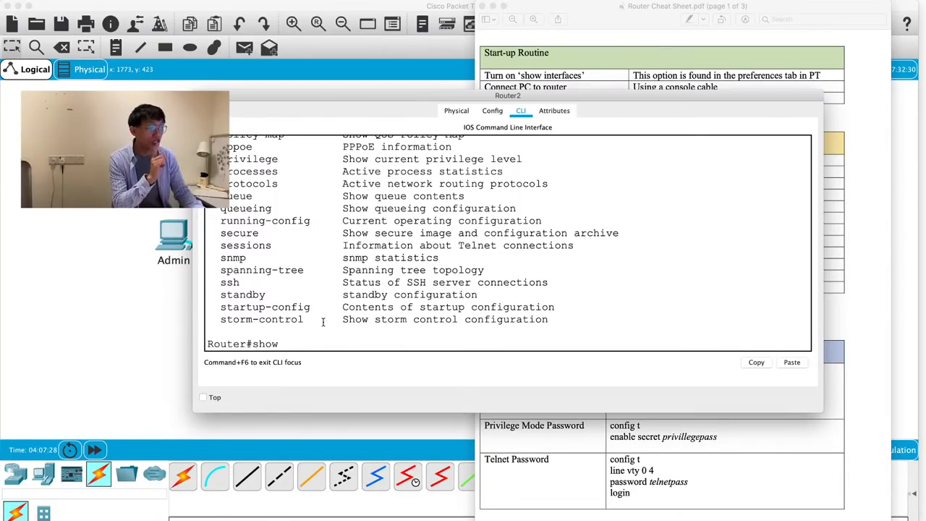
pyautogui.write('p')
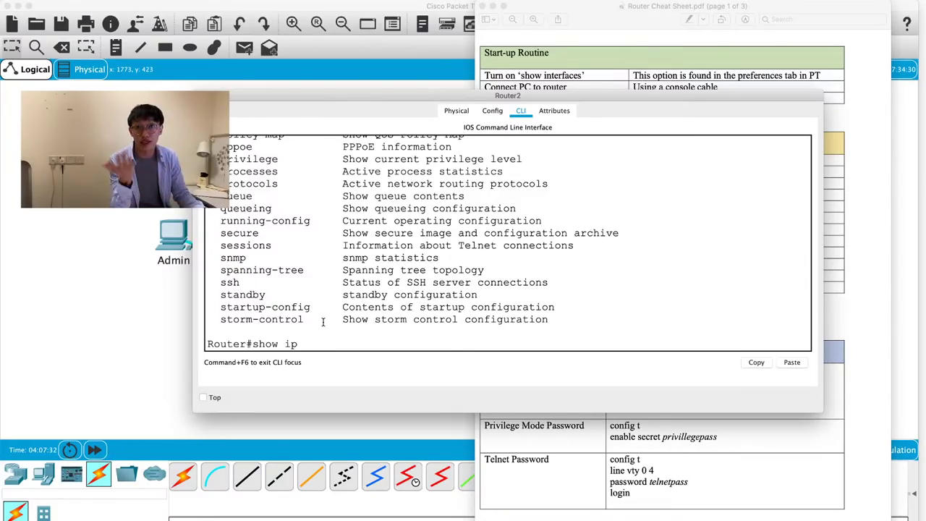
pyautogui.write('?')
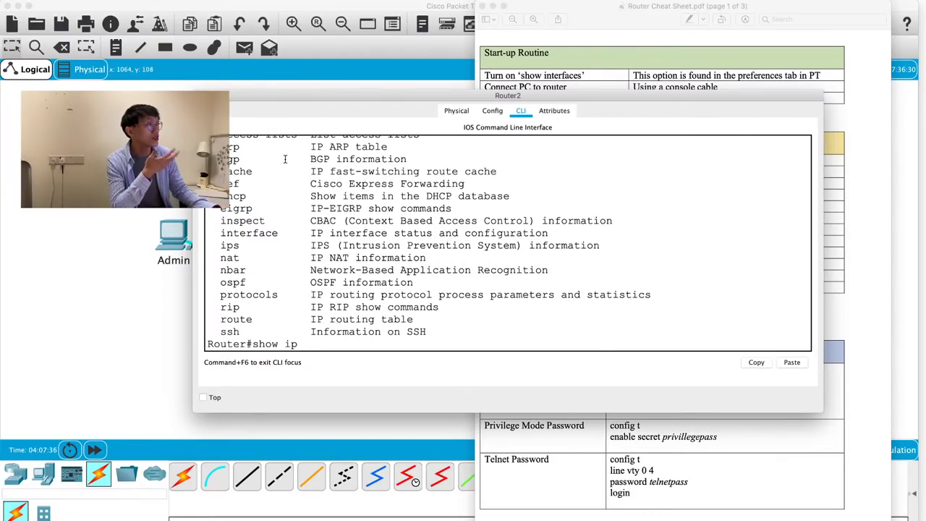
pyautogui.doubleClick(249, 233)
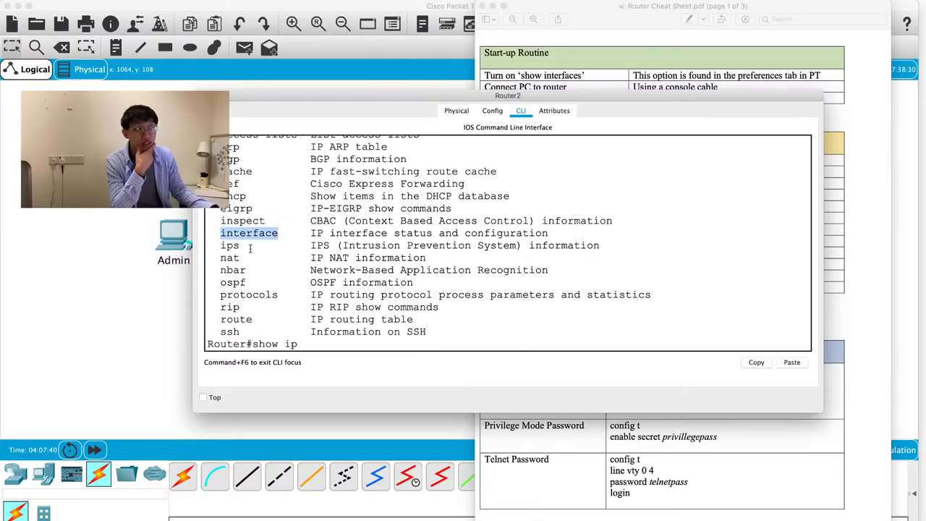
# Step: Check the options of show ip interface with ?, and run show ip interface brief
pyautogui.click(306, 345)
pyautogui.write('inter')
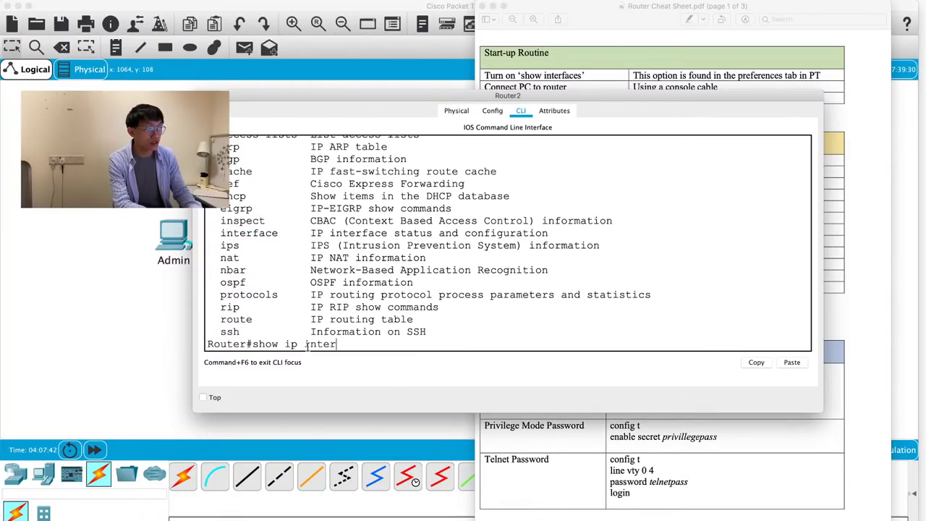
pyautogui.write('face ?')
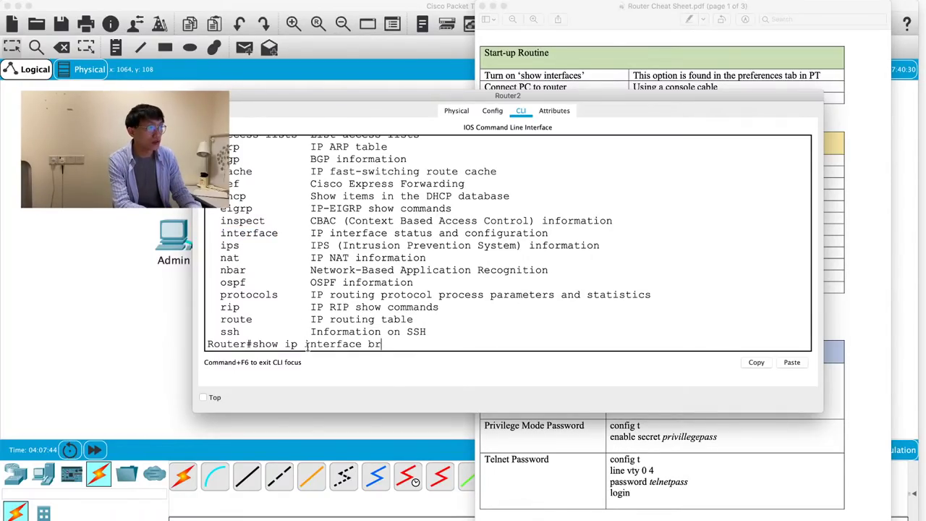
pyautogui.write('brief')
pyautogui.press('Return')
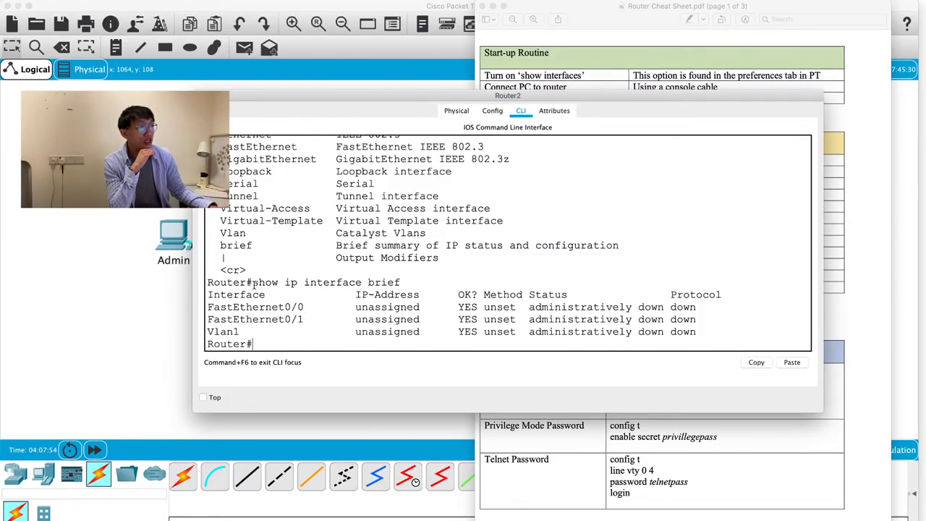
# Step: Examine the FastEthernet0/0 and FastEthernet0/1 entries in the show ip interface brief output, then return to the network workspace
pyautogui.moveTo(253, 284); pyautogui.dragTo(397, 297)
pyautogui.click(394, 298)
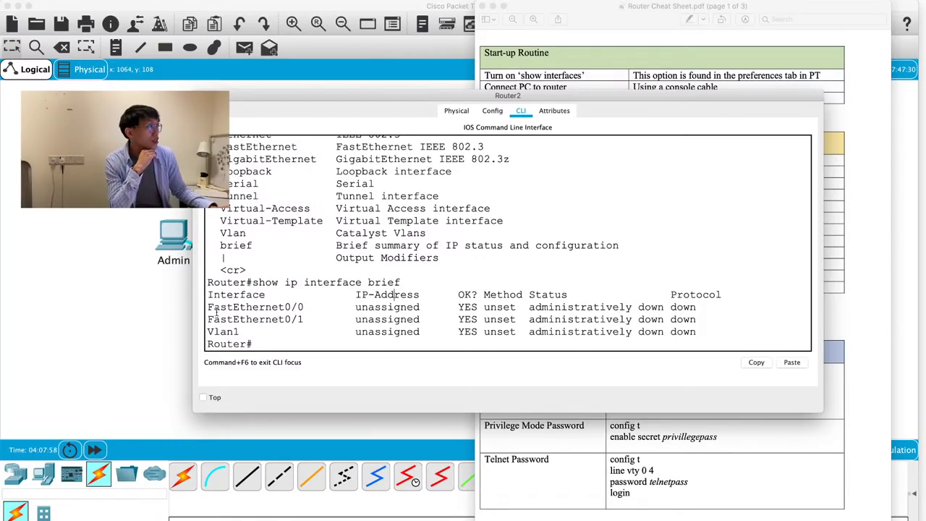
pyautogui.moveTo(209, 307); pyautogui.dragTo(304, 308)
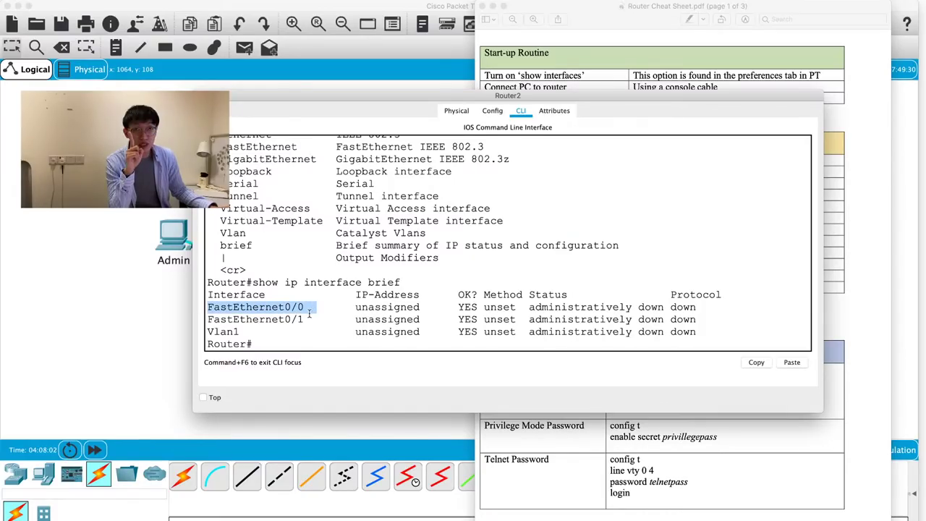
pyautogui.click(309, 318)
pyautogui.moveTo(208, 318)
pyautogui.mouseDown()
pyautogui.moveTo(303, 319)
pyautogui.moveTo(208, 307)
pyautogui.mouseUp()
pyautogui.click(183, 291)
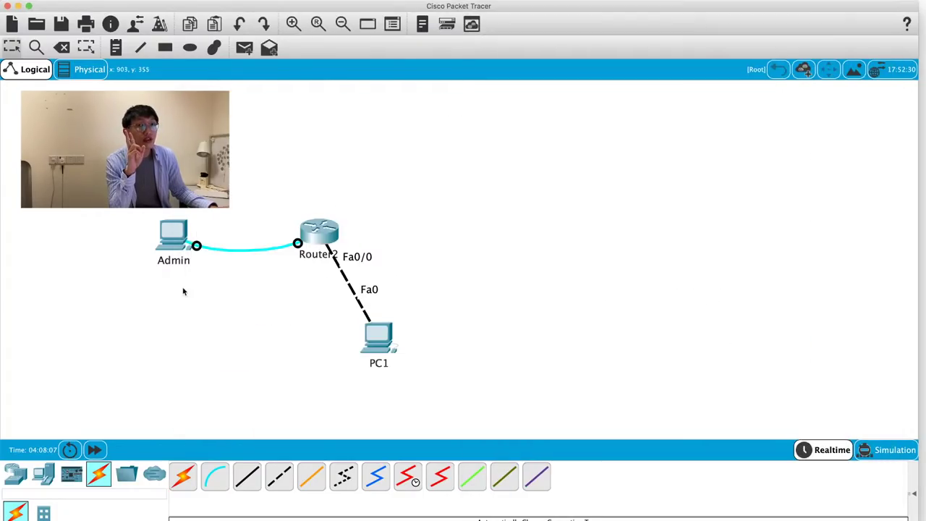
# Step: Install a WIC-1ENET module in Router2's empty Slot 0, power the router on, and return to its command line
pyautogui.click(317, 231)
pyautogui.click(457, 112)
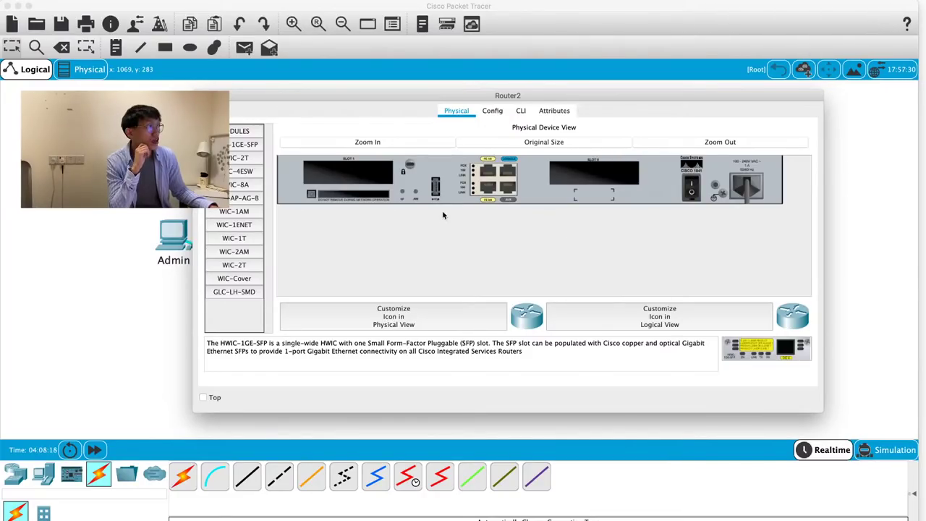
pyautogui.click(243, 225)
pyautogui.moveTo(767, 349); pyautogui.dragTo(594, 180)
pyautogui.click(691, 187)
pyautogui.click(521, 112)
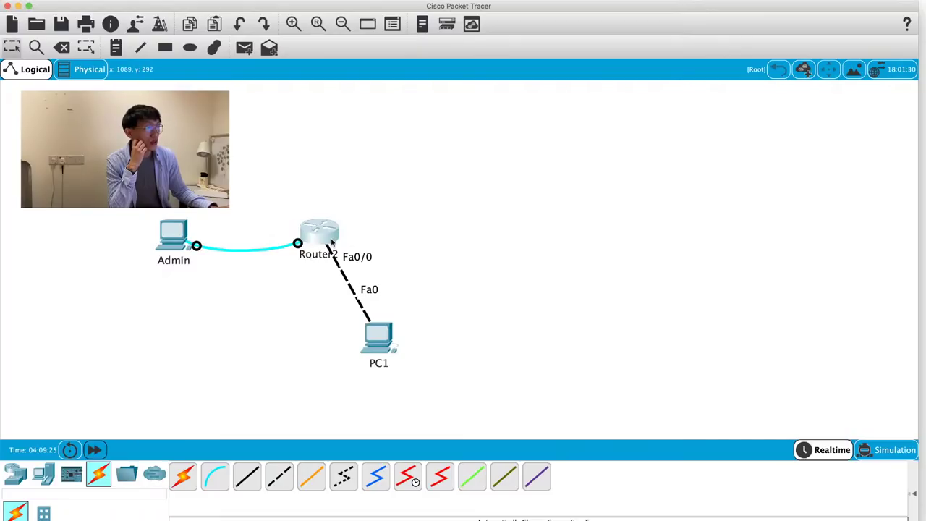
# Step: Bring Router2's command line back up, skip the initial configuration dialog, and enter privileged mode with en
pyautogui.click(332, 243)
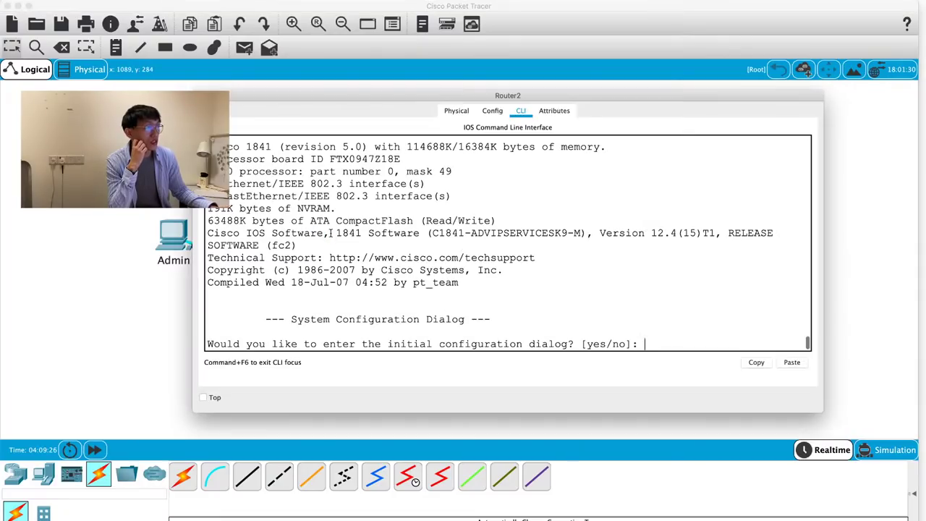
pyautogui.press('Return')
pyautogui.press('Return')
pyautogui.press('Return')
pyautogui.write('en')
pyautogui.press('Return')
# Step: Run show ip interface brief and examine the entry for the added Ethernet0/0/0 interface
pyautogui.write('show')
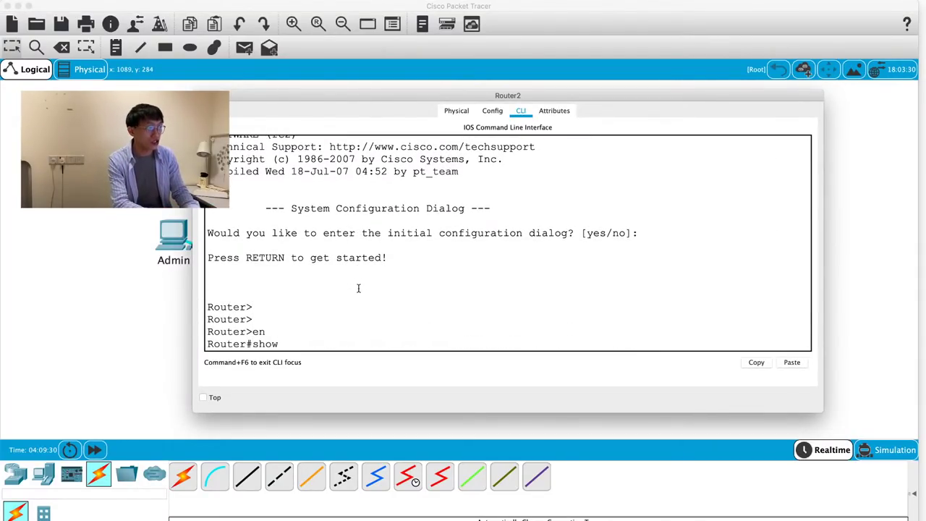
pyautogui.write(' ip interface brief')
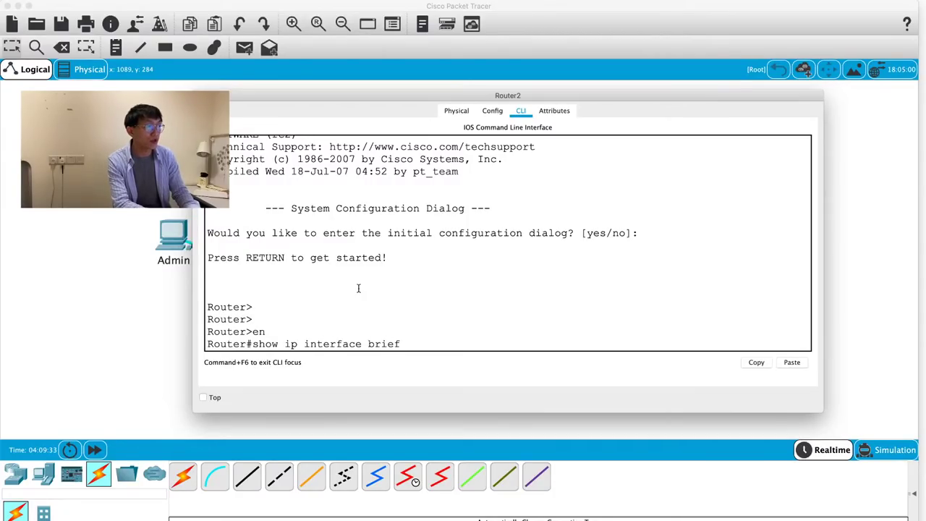
pyautogui.press('Return')
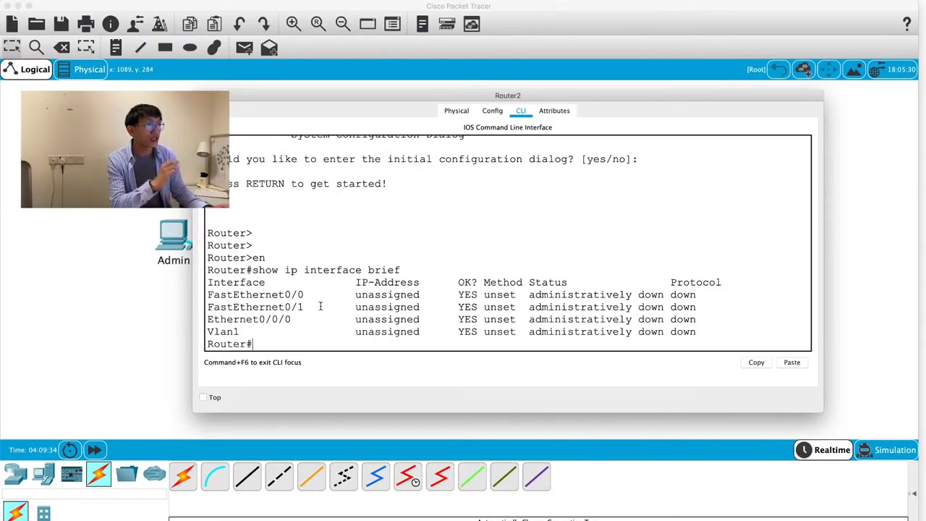
pyautogui.moveTo(209, 319); pyautogui.dragTo(293, 320)
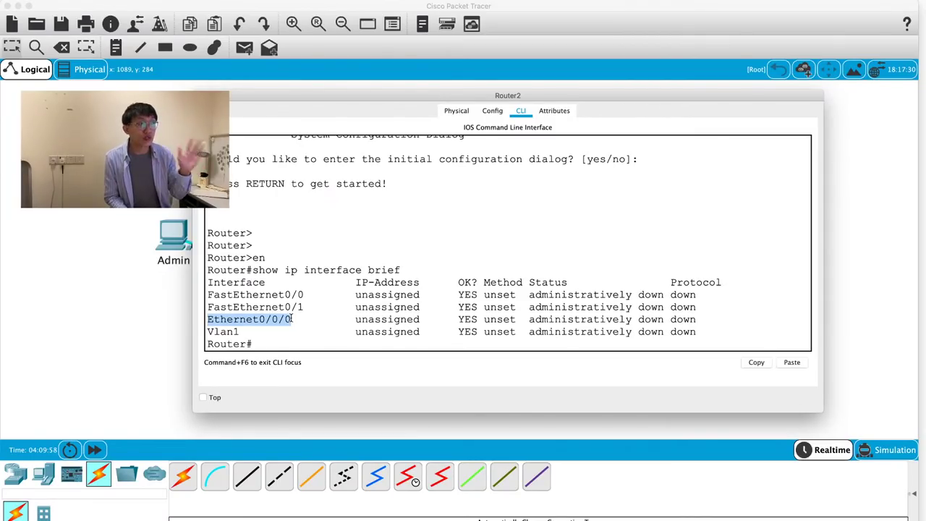
pyautogui.click(269, 348)
pyautogui.write('show ip interface brief')
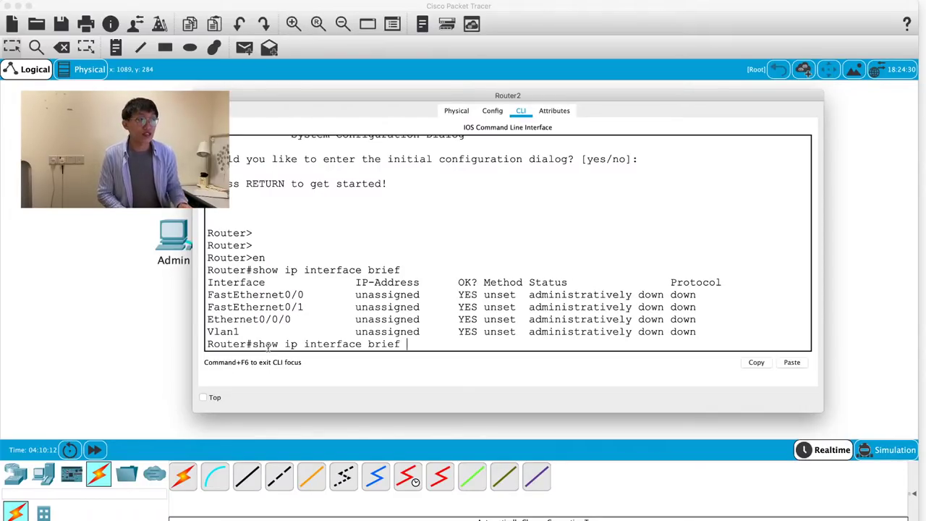
pyautogui.press('BackSpace')
pyautogui.press('BackSpace')
pyautogui.press('BackSpace')
pyautogui.press('BackSpace')
pyautogui.press('BackSpace')
pyautogui.press('BackSpace')
pyautogui.press('BackSpace')
pyautogui.press('BackSpace')
pyautogui.press('BackSpace')
pyautogui.press('BackSpace')
pyautogui.press('BackSpace')
pyautogui.press('BackSpace')
pyautogui.press('BackSpace')
pyautogui.press('BackSpace')
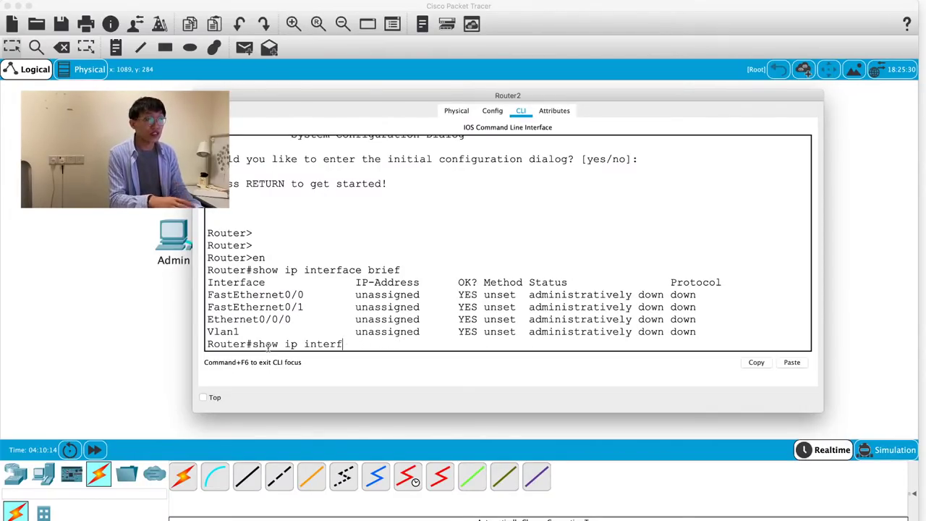
pyautogui.press('BackSpace')
pyautogui.press('BackSpace')
pyautogui.press('BackSpace')
pyautogui.press('BackSpace')
pyautogui.press('BackSpace')
pyautogui.press('BackSpace')
pyautogui.press('BackSpace')
pyautogui.press('BackSpace')
pyautogui.press('BackSpace')
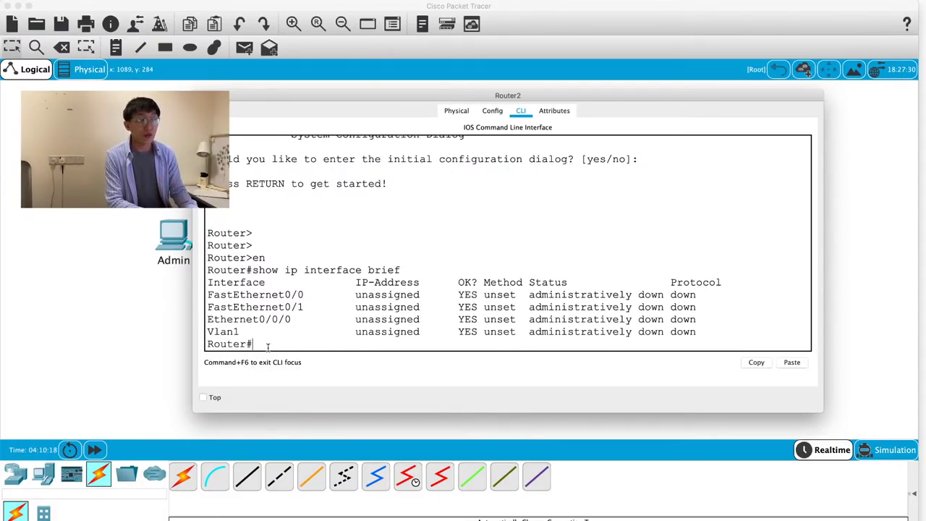
# Step: Enter a show command starting with show i at Router2's privileged prompt
pyautogui.write('show ')
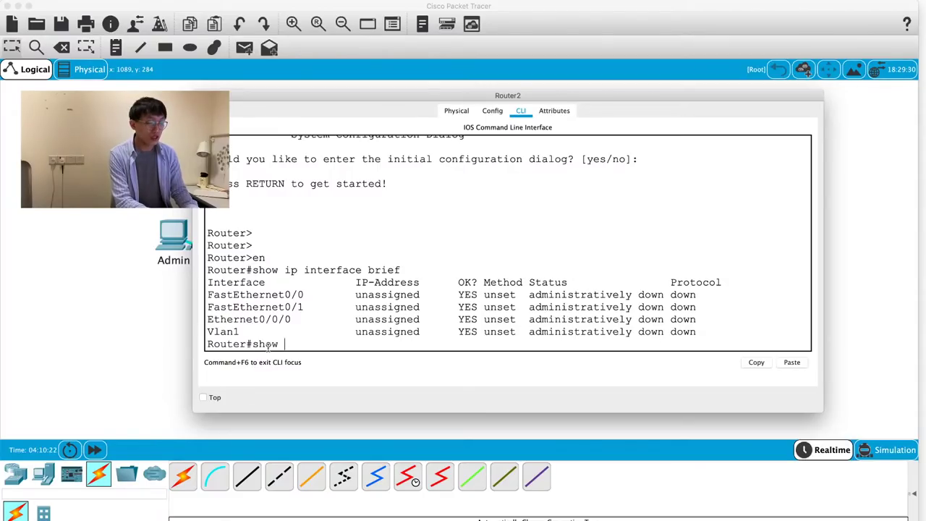
pyautogui.write('i')
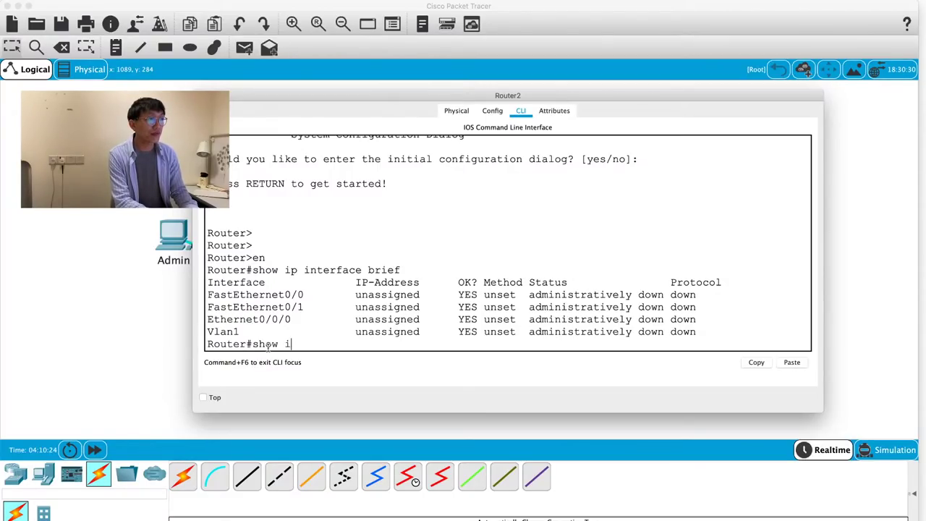